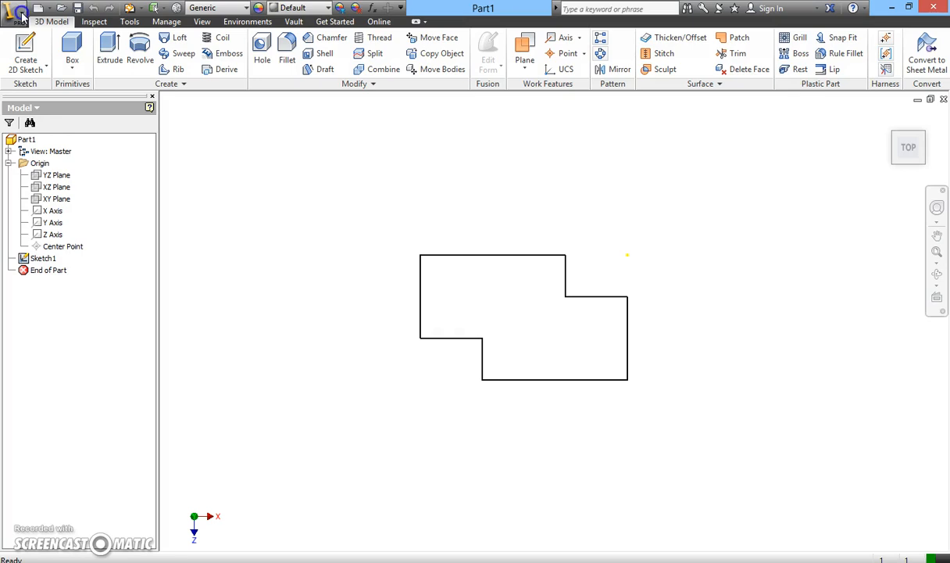
Create a new part from the metric Standard (mm).ipt template.
left_click(18, 11)
left_click(41, 86)
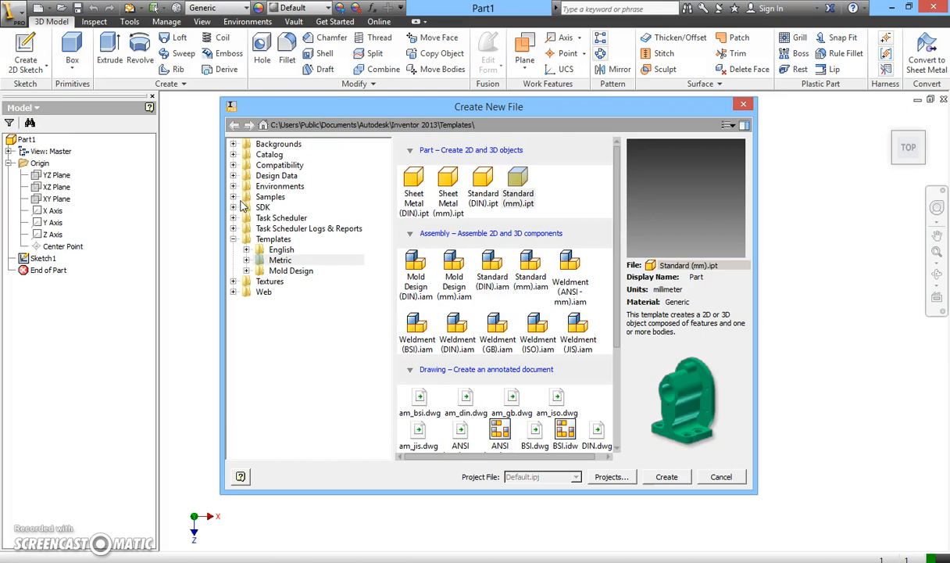
left_click(278, 261)
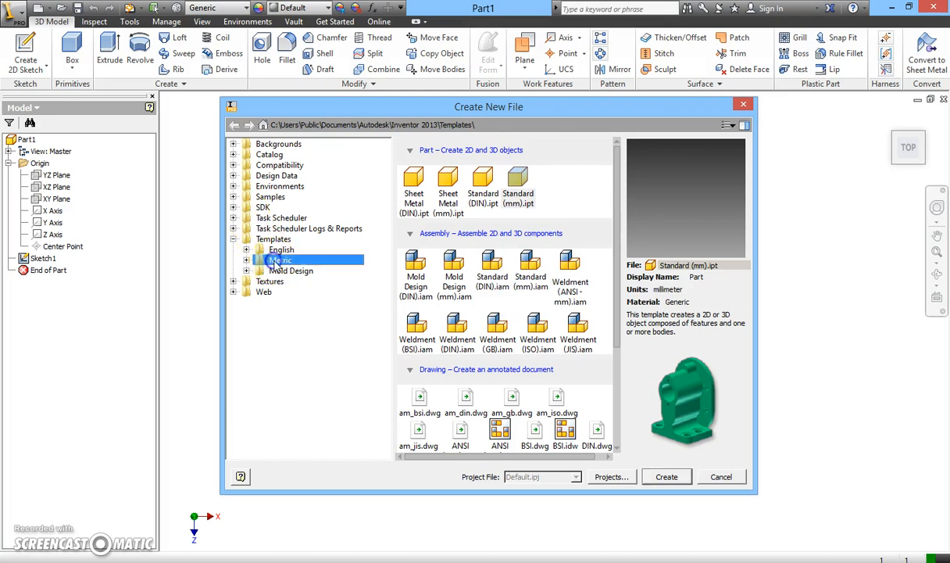
left_click(527, 200)
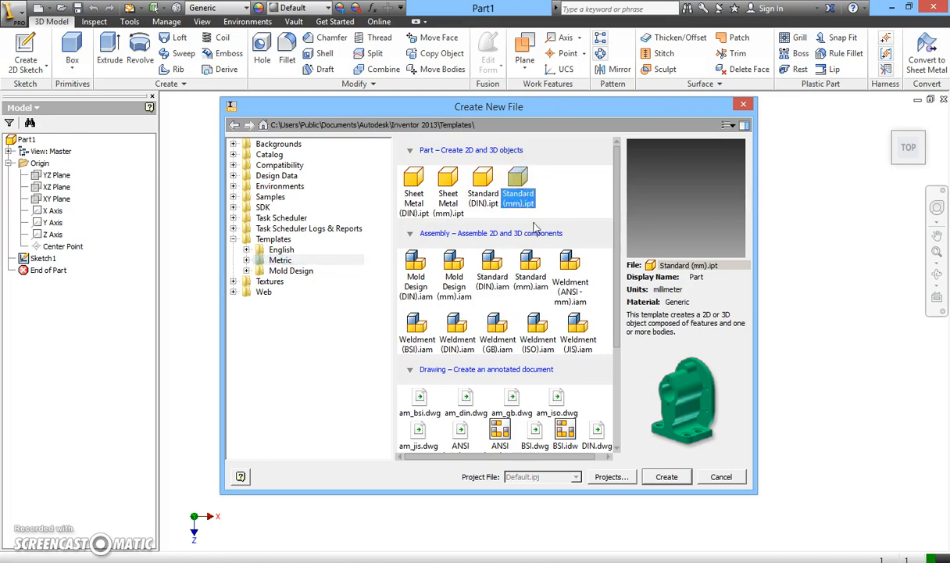
left_click(668, 478)
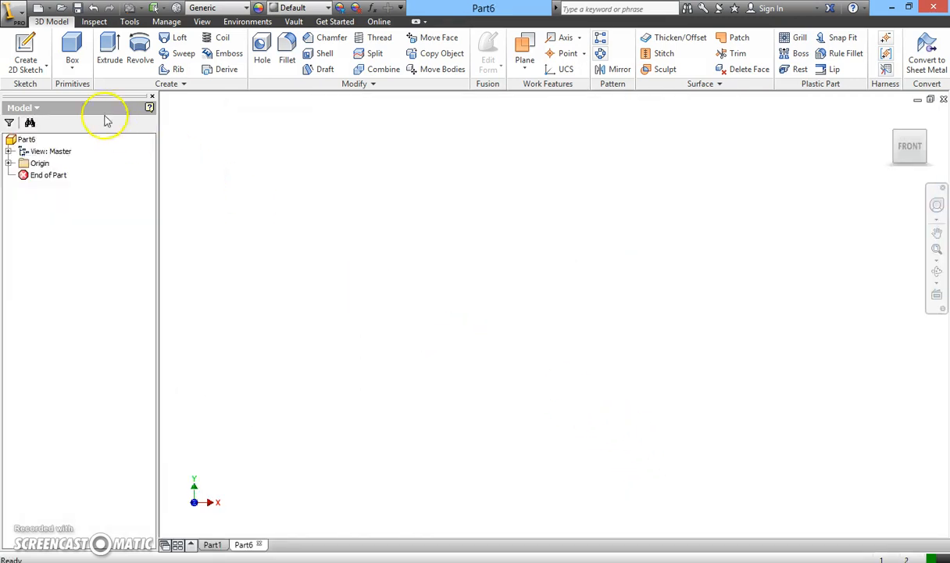
Start a 2D sketch on the XZ plane of the new part.
left_click(47, 69)
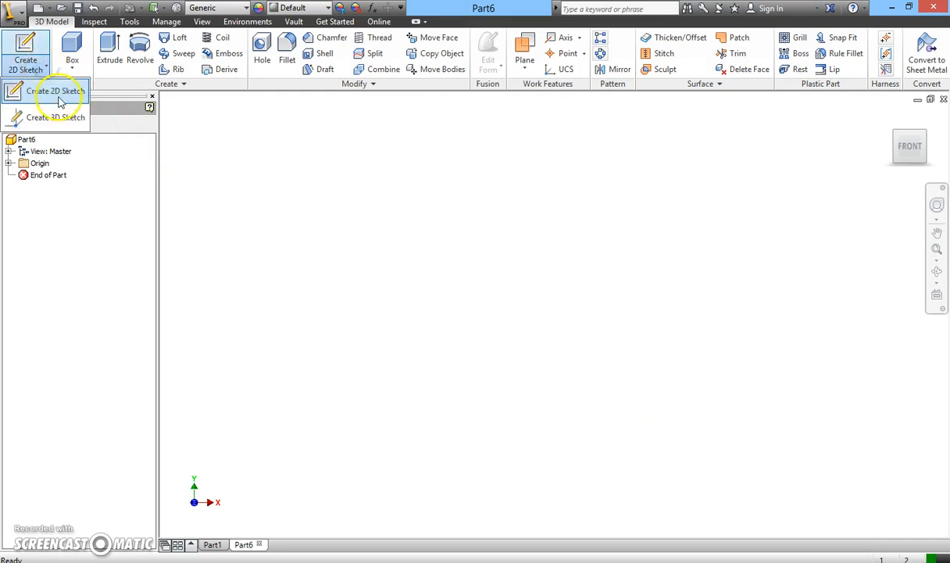
left_click(58, 92)
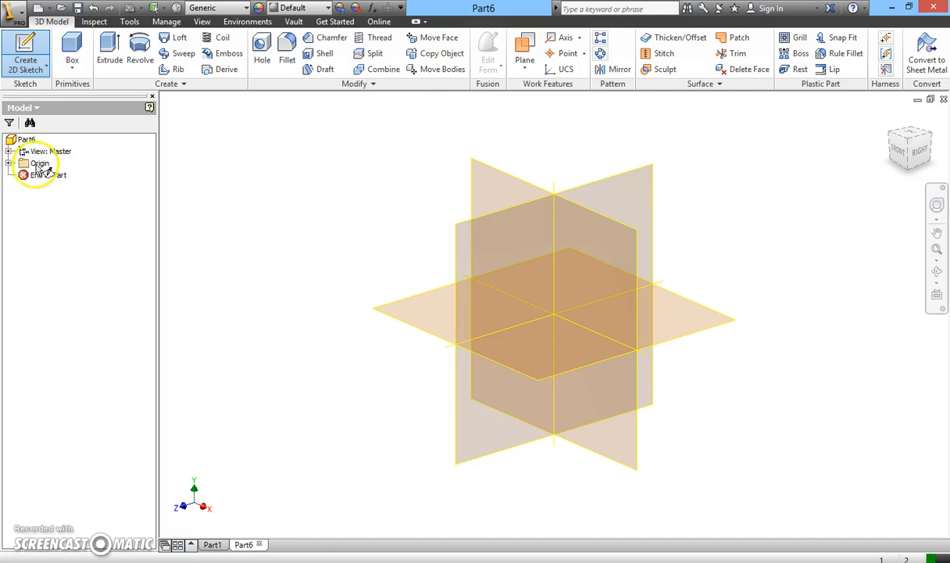
left_click(8, 163)
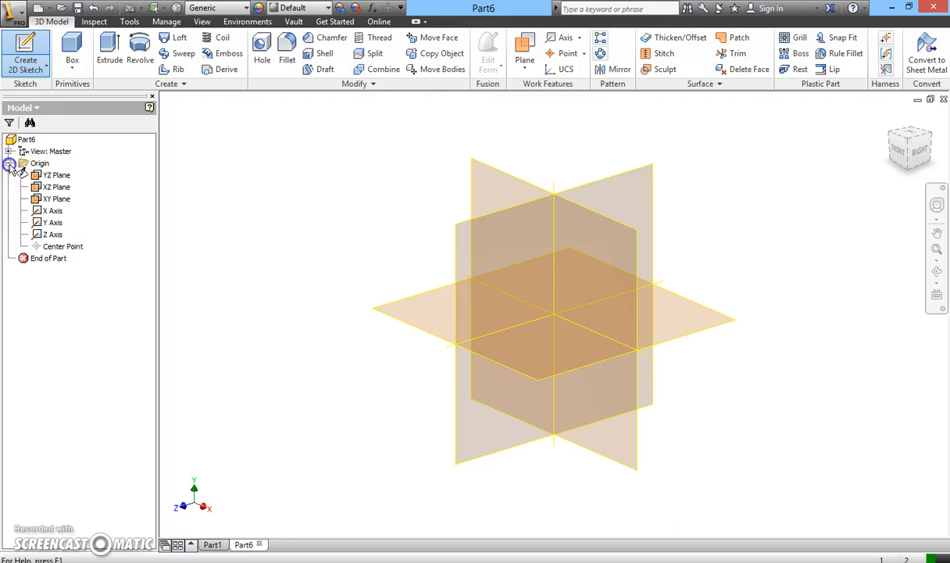
left_click(55, 189)
left_click(53, 189)
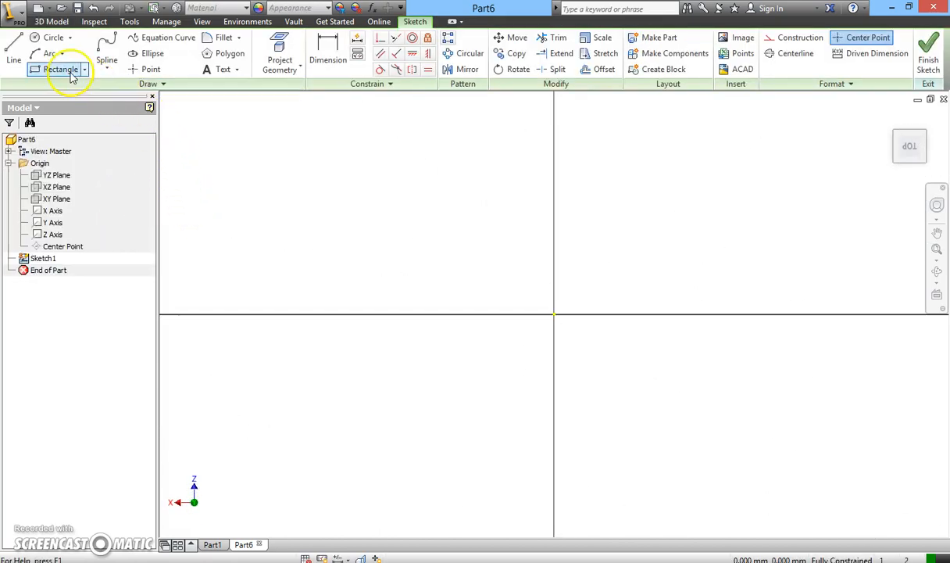
Sketch a rectangle with its upper-left corner at the origin and dimension its height as 300 mm.
left_click(68, 71)
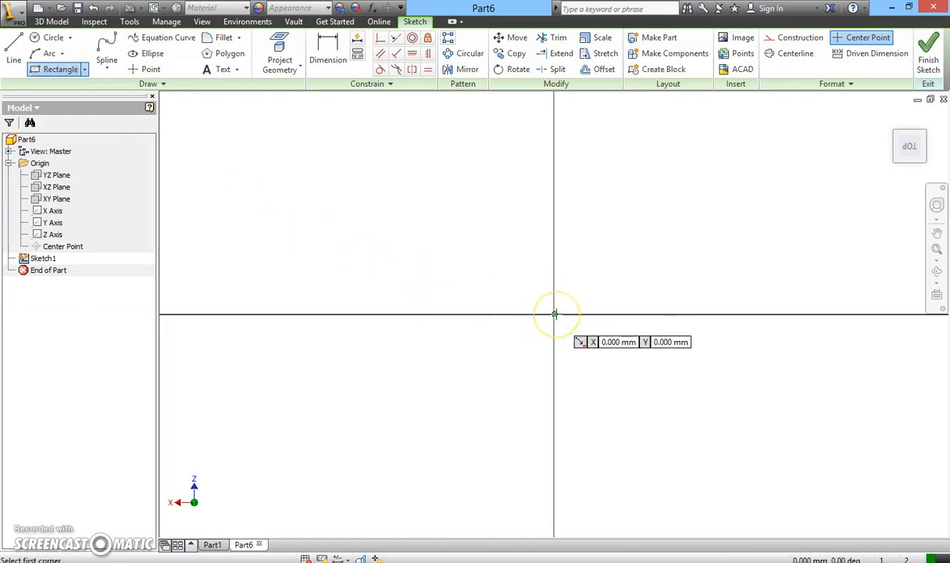
mouse_move(554, 314)
left_mouse_down()
mouse_move(730, 424)
mouse_move(768, 433)
left_mouse_up()
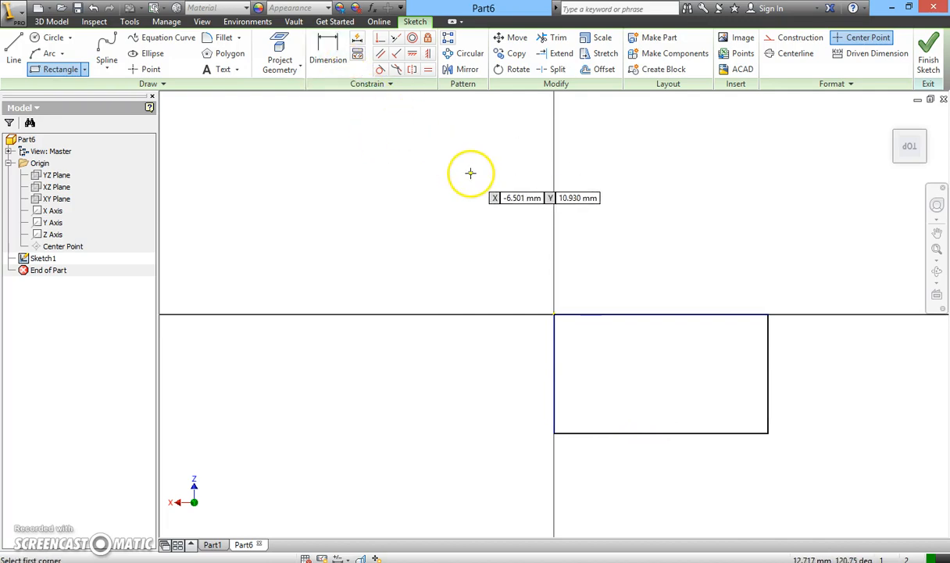
left_click(330, 61)
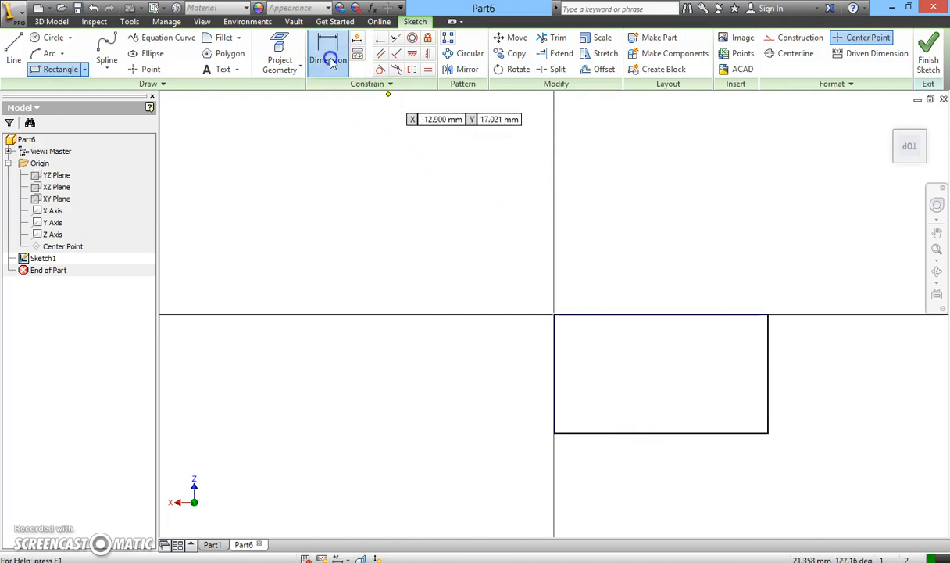
left_click(615, 434)
left_click(614, 316)
left_click(490, 378)
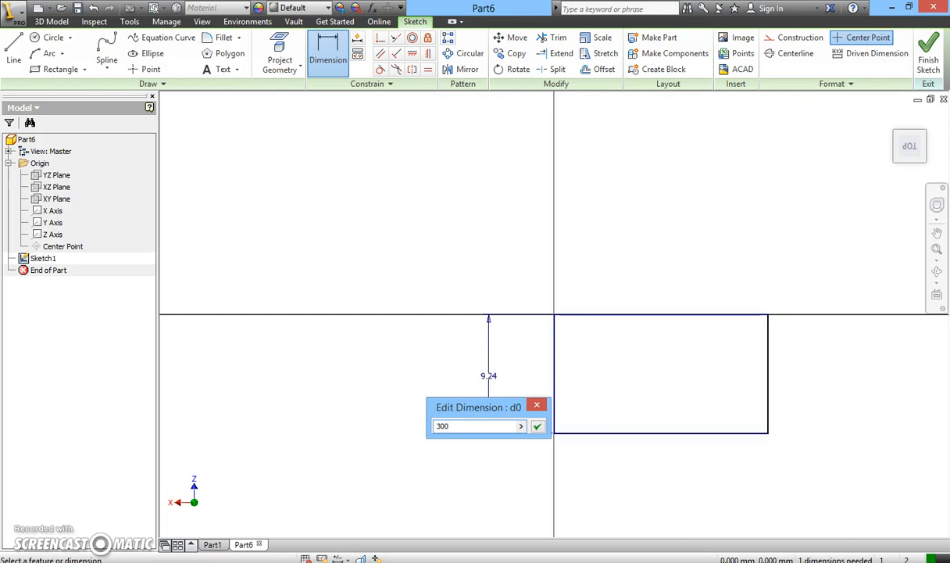
left_click(537, 427)
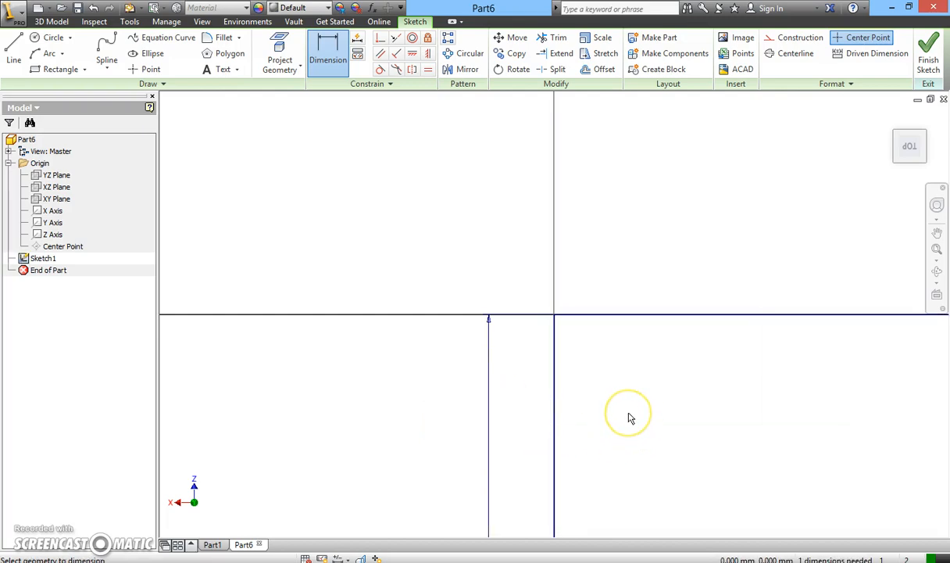
Dimension the rectangle's width as 500 mm, placing the dimension below its lower edge.
scroll(631, 418, "down", 5)
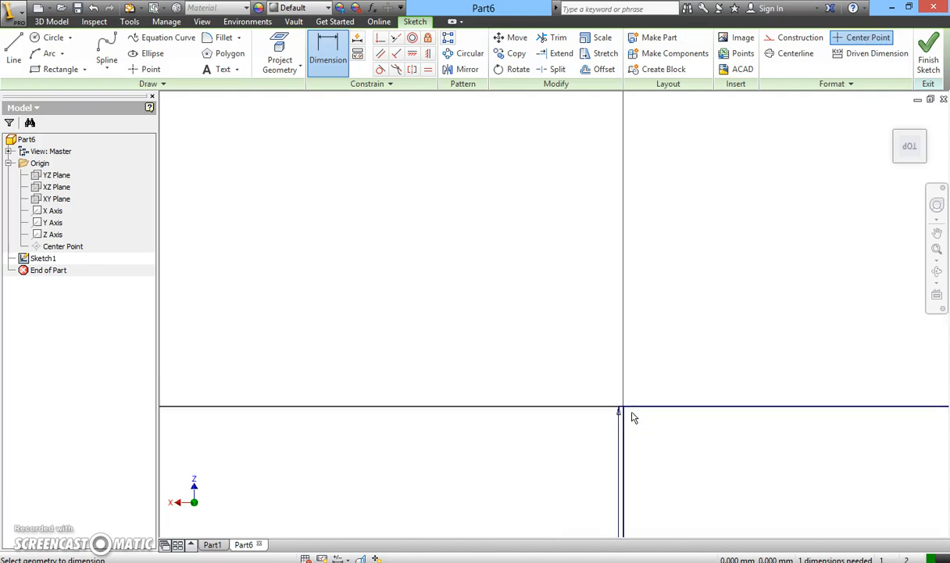
scroll(706, 478, "up", 4)
scroll(711, 419, "down", 3)
scroll(746, 416, "up", 5)
scroll(727, 399, "down", 2)
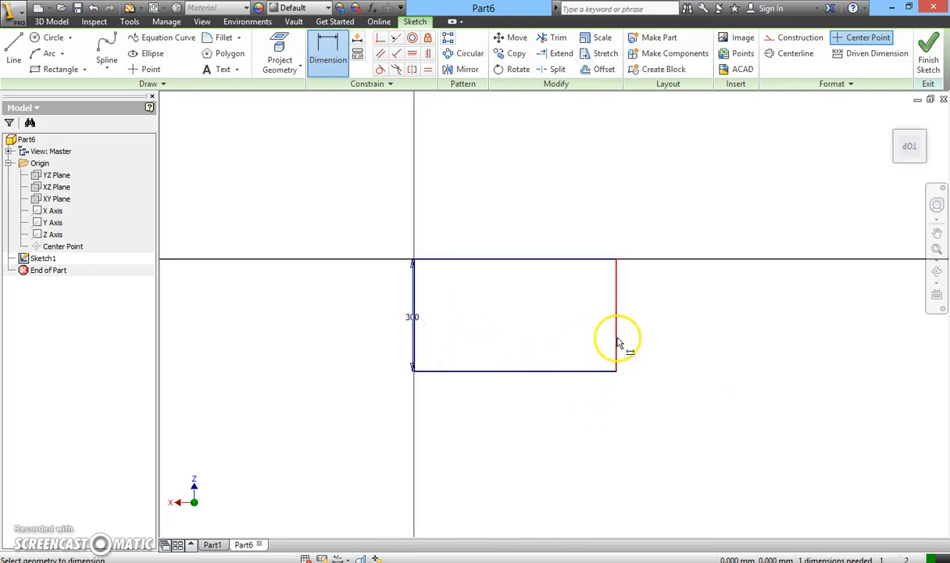
left_click(414, 335)
left_click(449, 370)
left_click(494, 419)
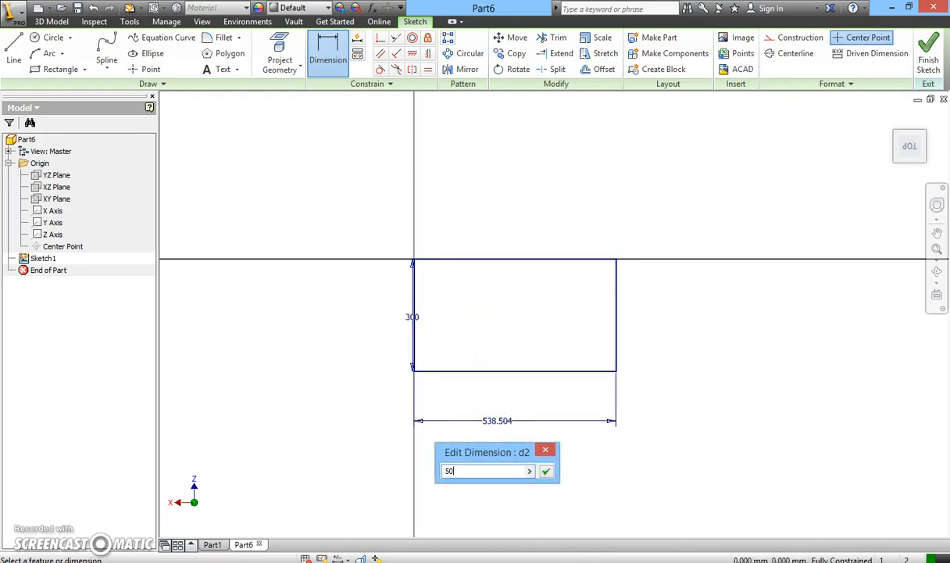
left_click(547, 471)
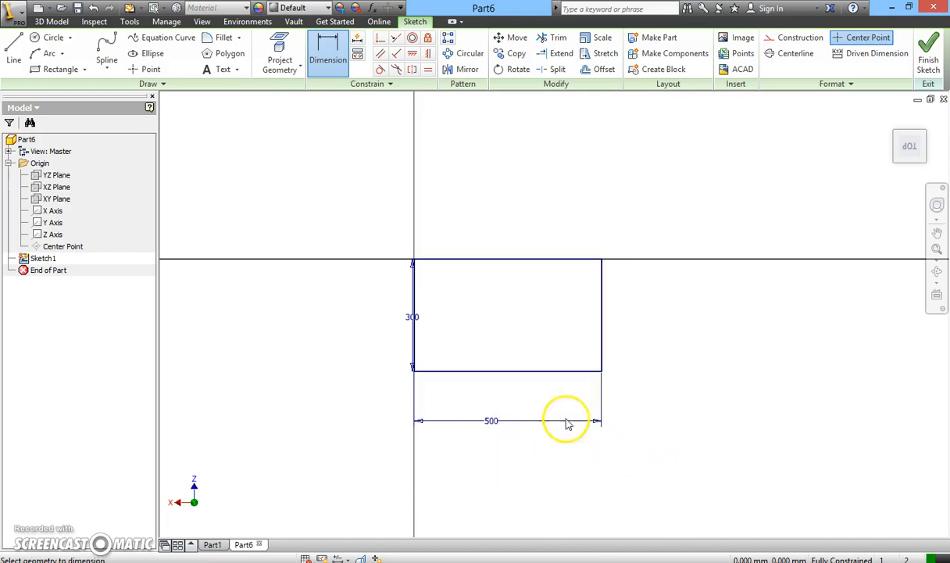
Draw two perpendicular lines from the lower edge to the left edge, boxing off a lower-left corner about 157 by 86 mm.
left_click(13, 46)
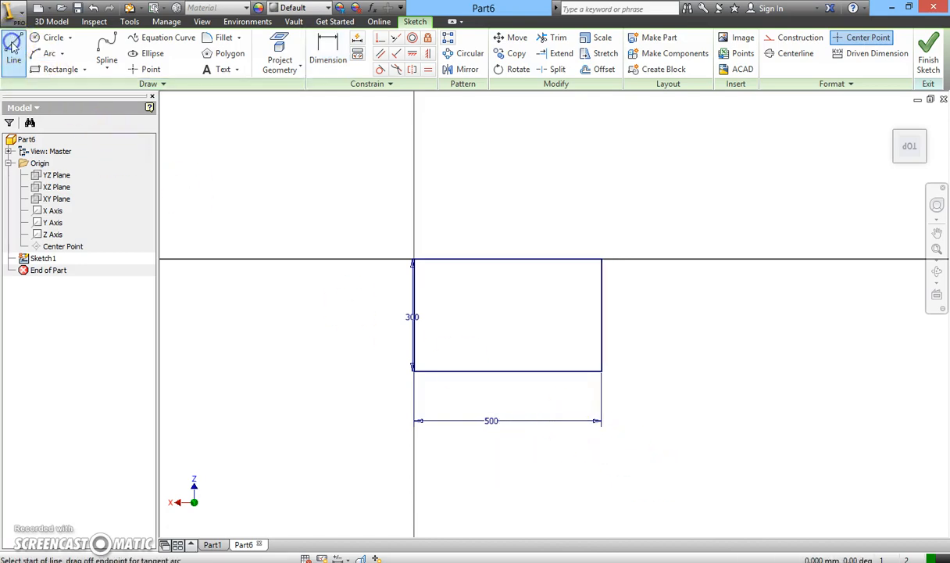
left_click(473, 371)
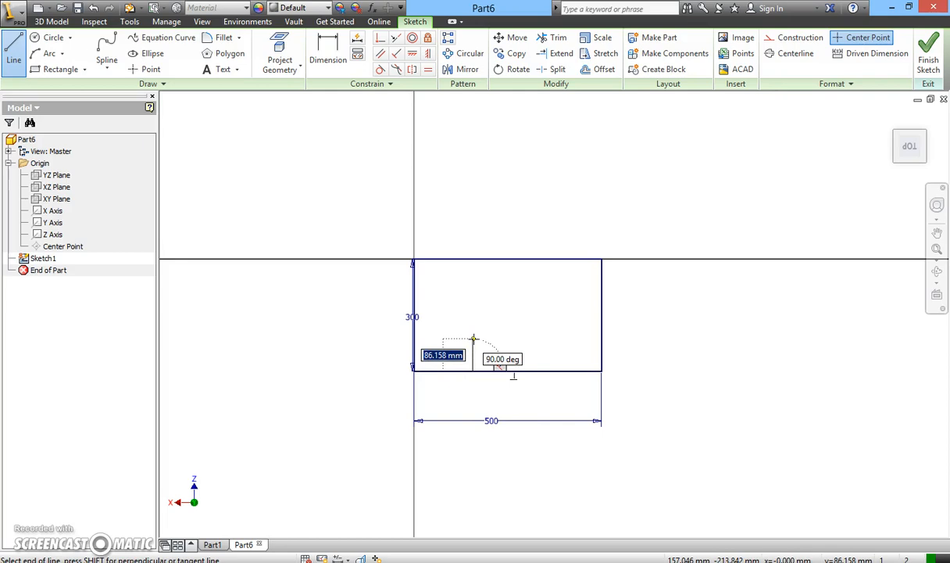
left_click(472, 338)
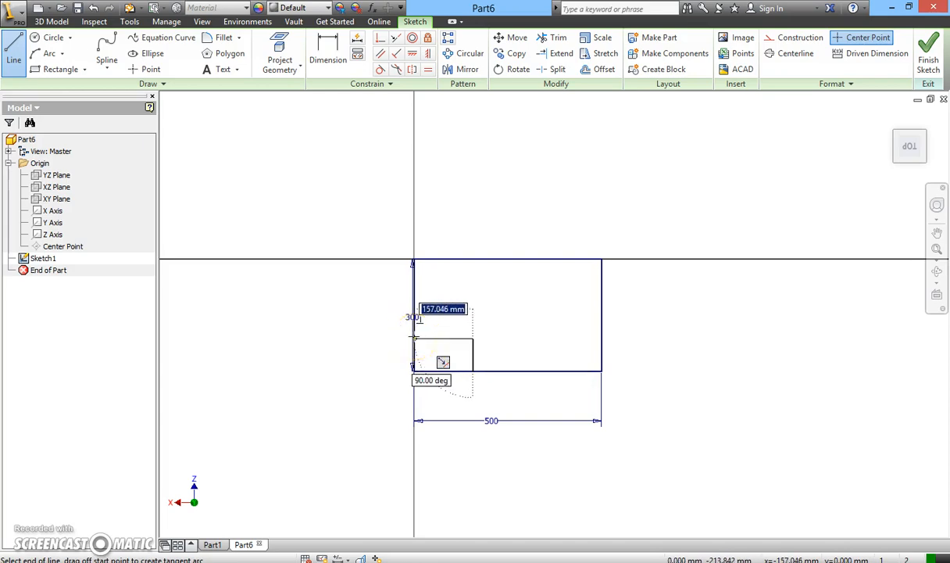
left_click(414, 337)
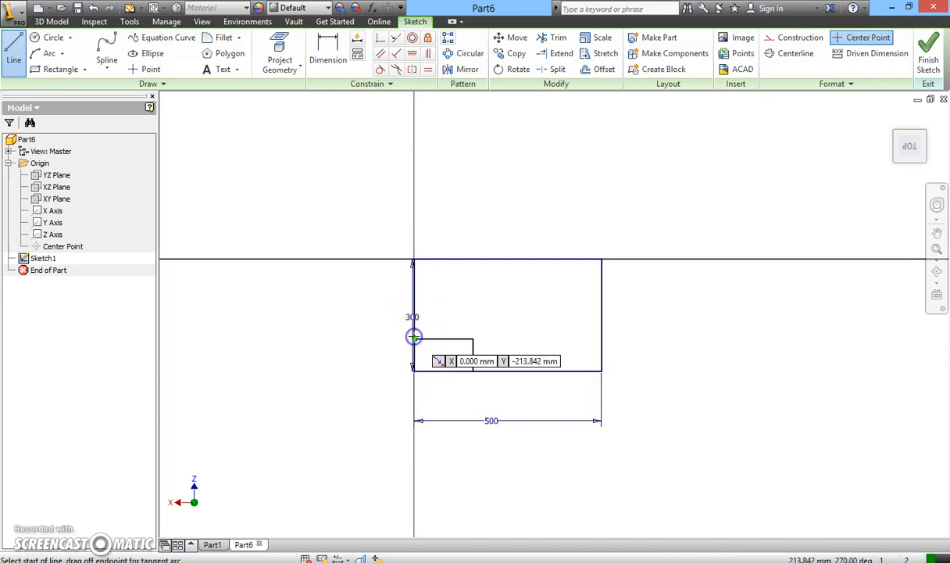
Dimension the lower-left corner box to 100 mm high and 150 mm wide.
left_click(333, 59)
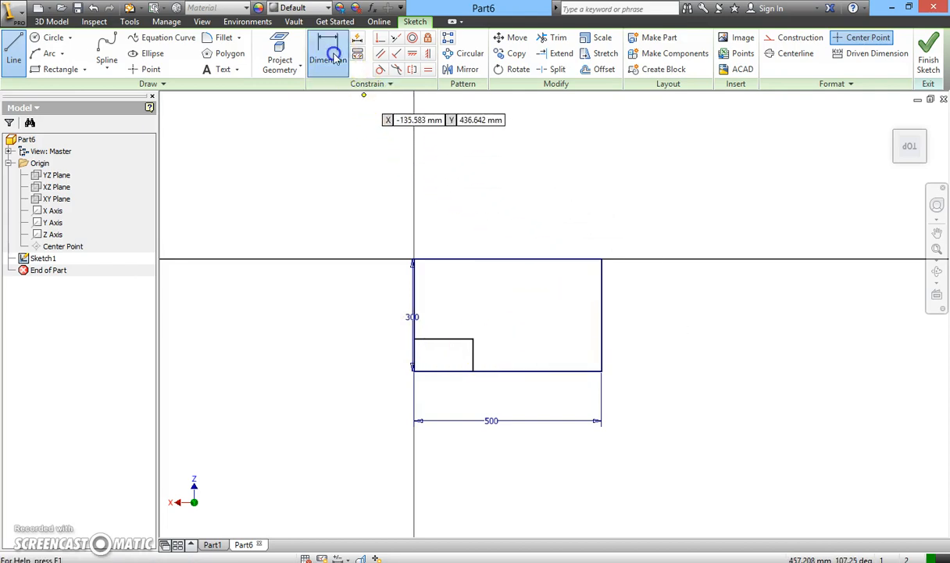
left_click(472, 356)
left_click(637, 361)
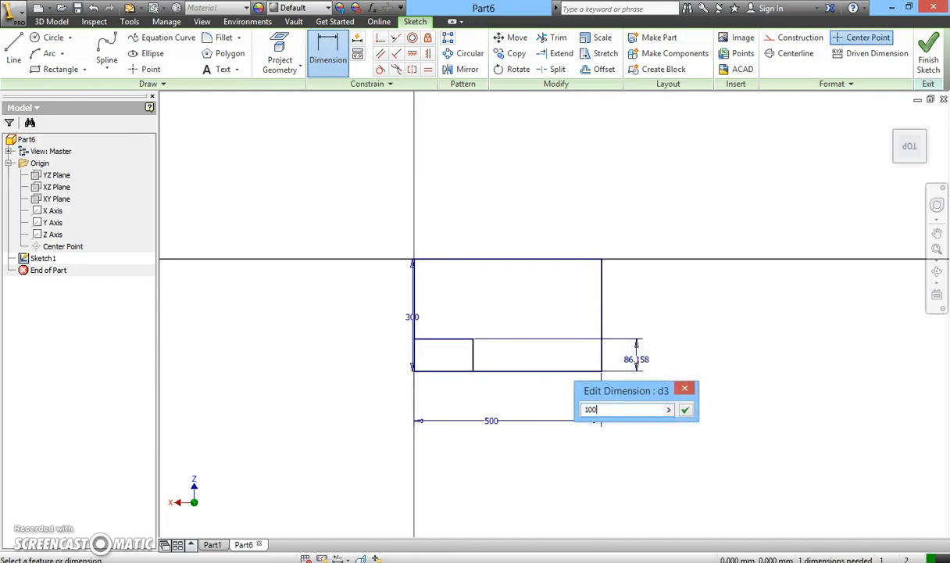
left_click(685, 410)
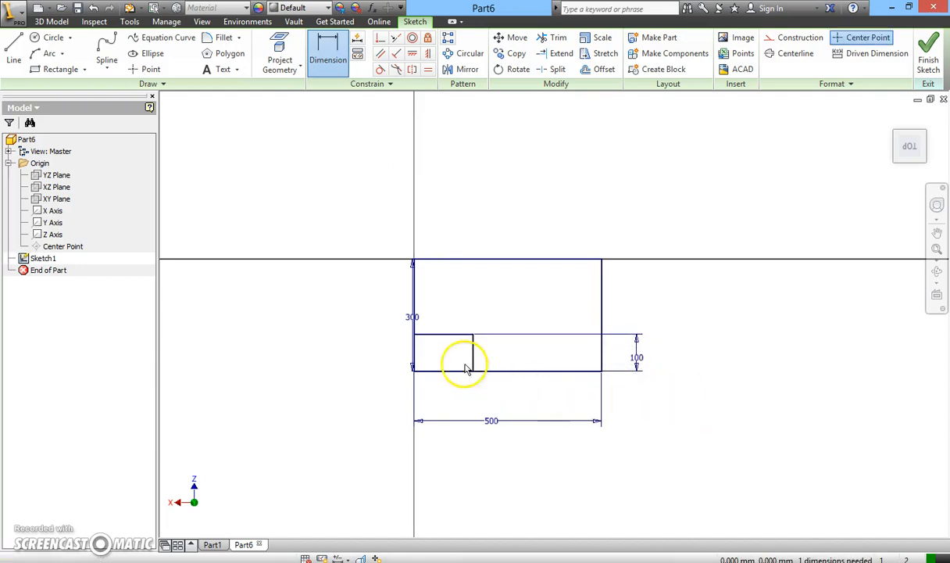
left_click(442, 338)
left_click(439, 386)
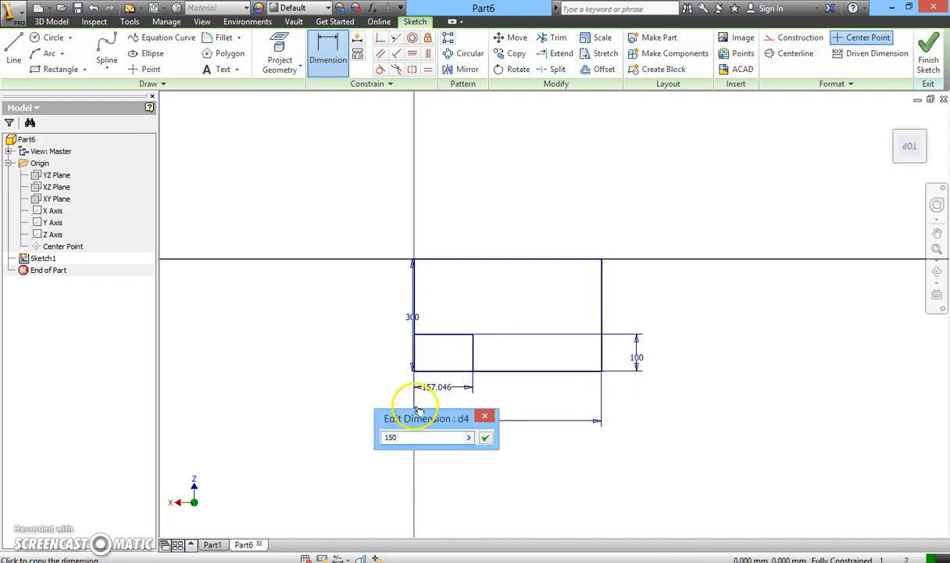
left_click(484, 437)
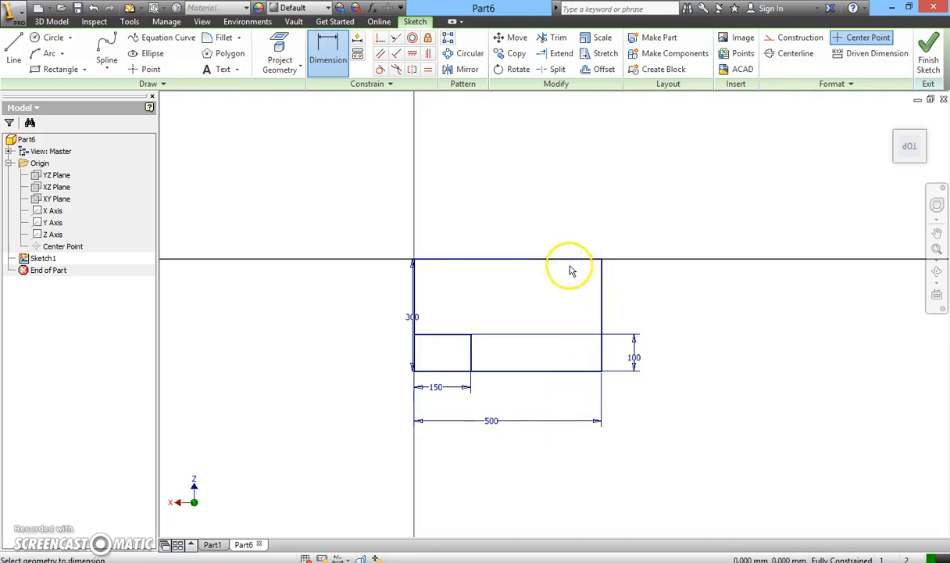
Draw two perpendicular lines from the upper edge to the right edge, boxing off an upper-right corner about 130 by 90 mm.
left_click(13, 49)
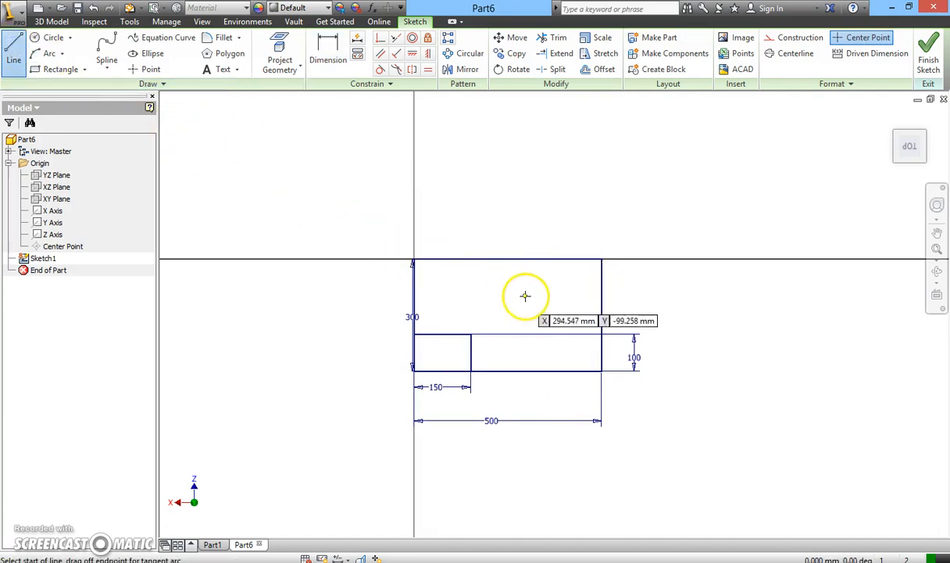
left_click(553, 260)
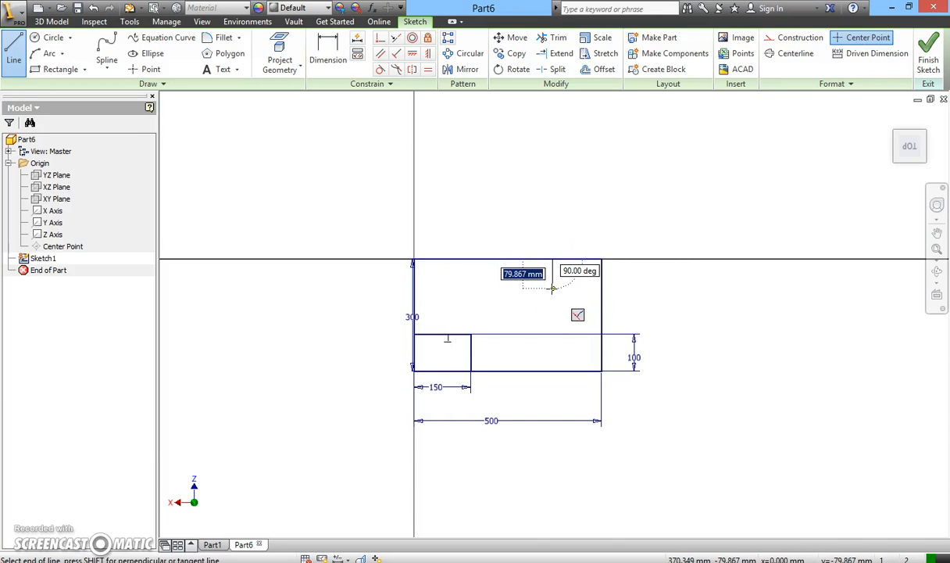
left_click(553, 293)
left_click_drag(552, 293, 601, 289)
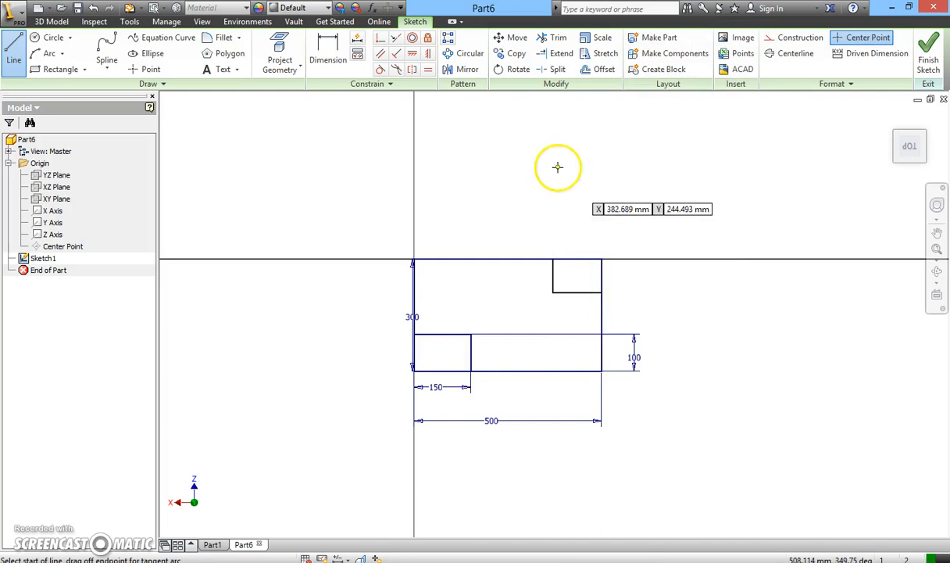
Dimension the upper-right corner box to 150 mm wide and 100 mm high.
left_click(340, 68)
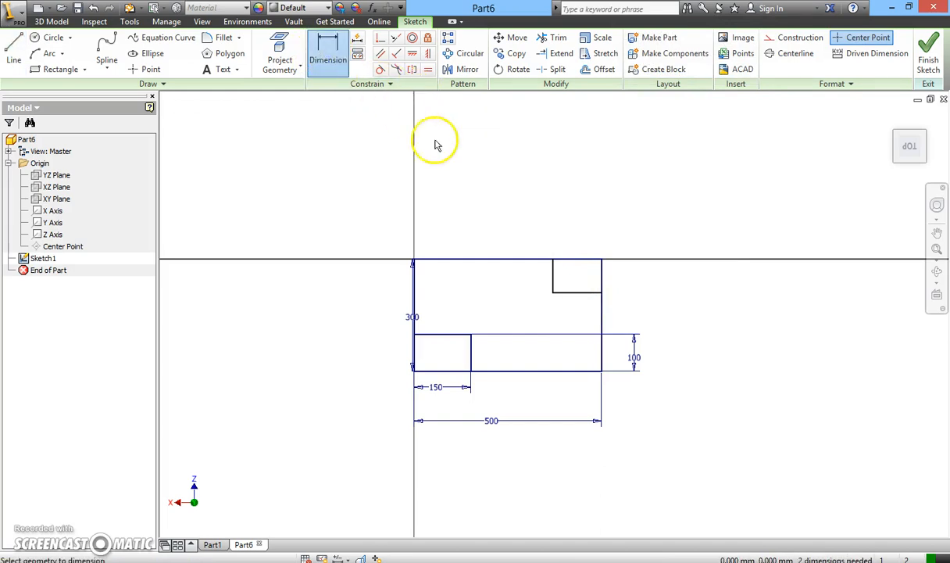
left_click_drag(576, 288, 574, 223)
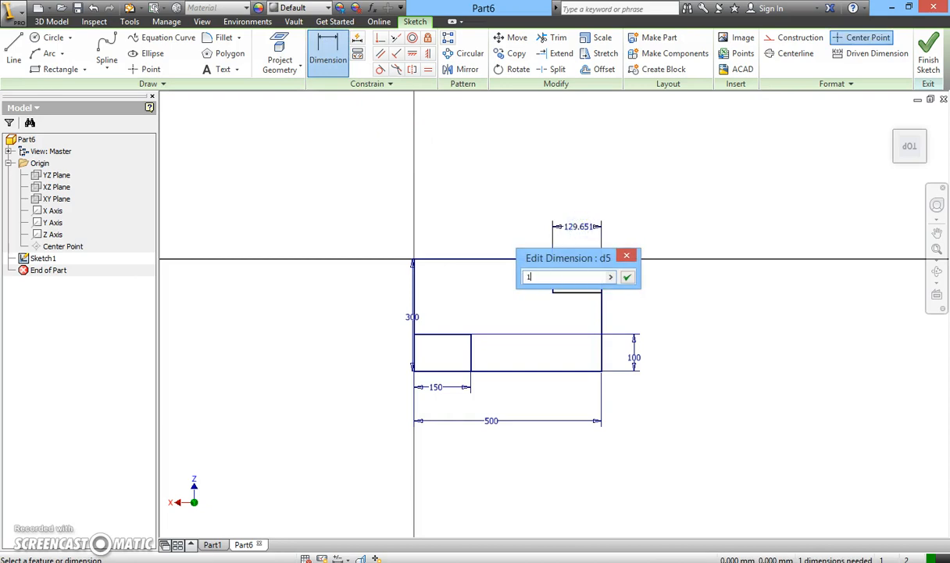
left_click(627, 277)
left_click(546, 273)
left_click(640, 275)
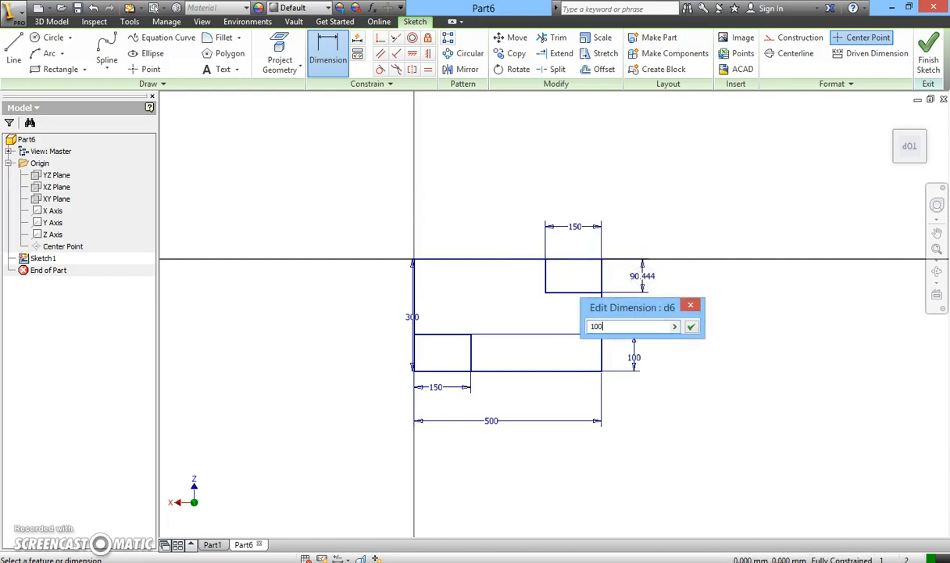
left_click(691, 330)
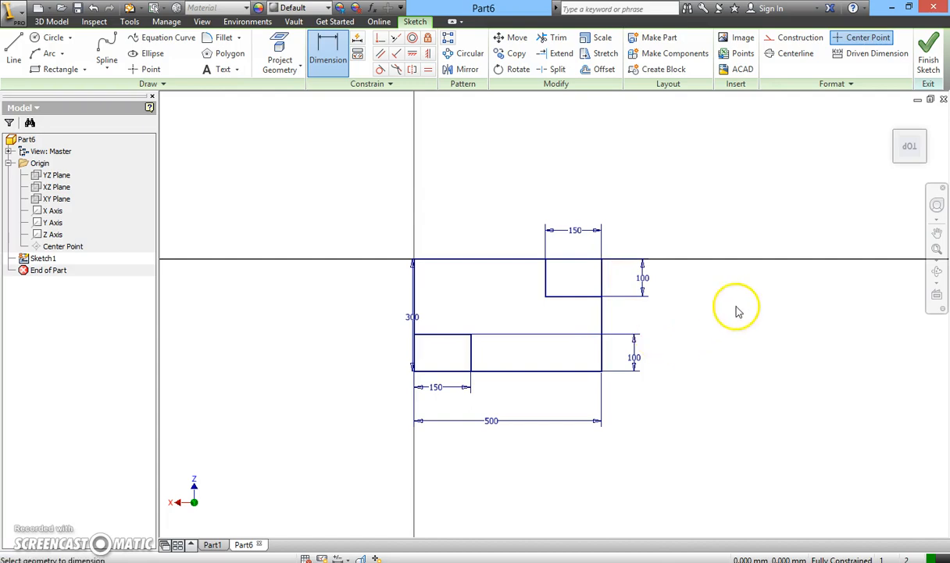
Trim away the outer edge segments of the upper-right and lower-left corner boxes and finish the sketch.
left_click(556, 39)
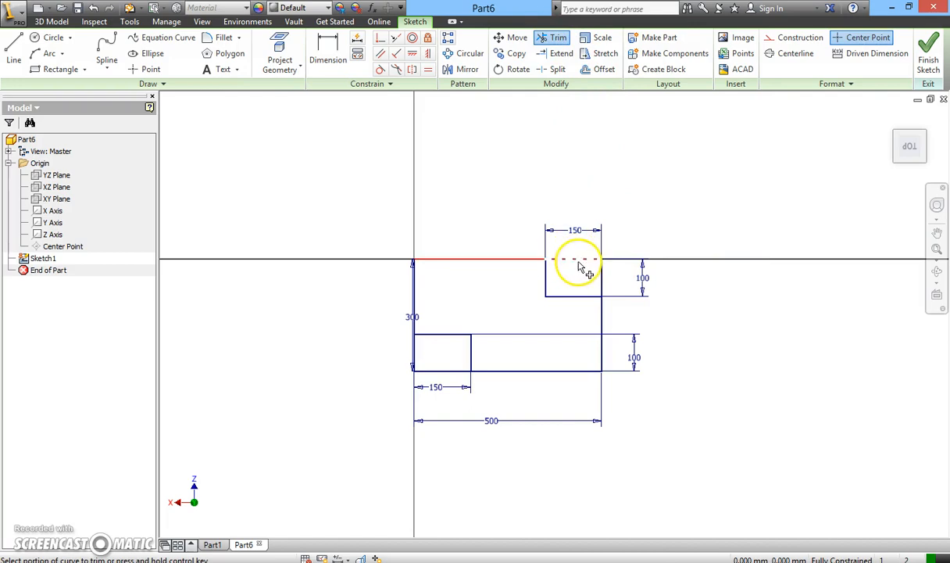
left_click(578, 262)
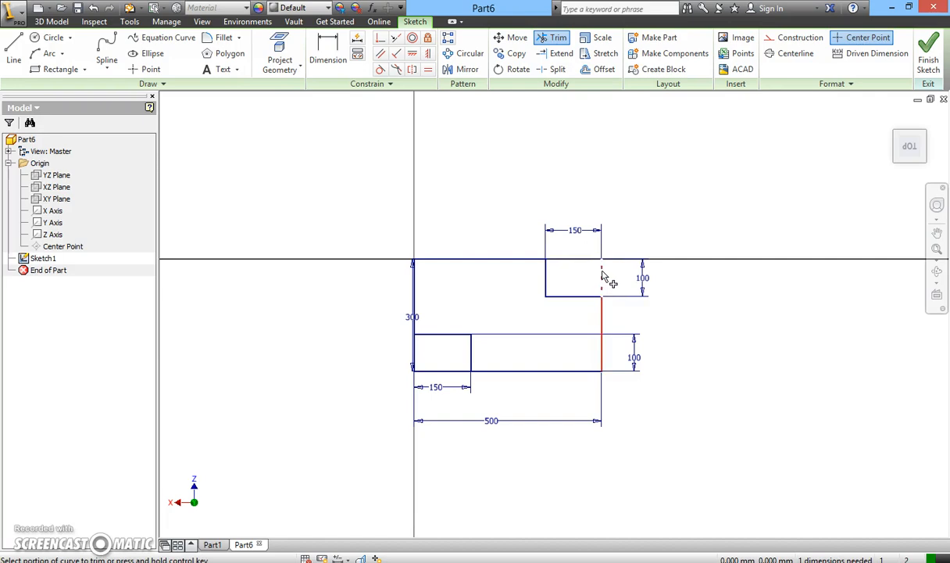
left_click(602, 272)
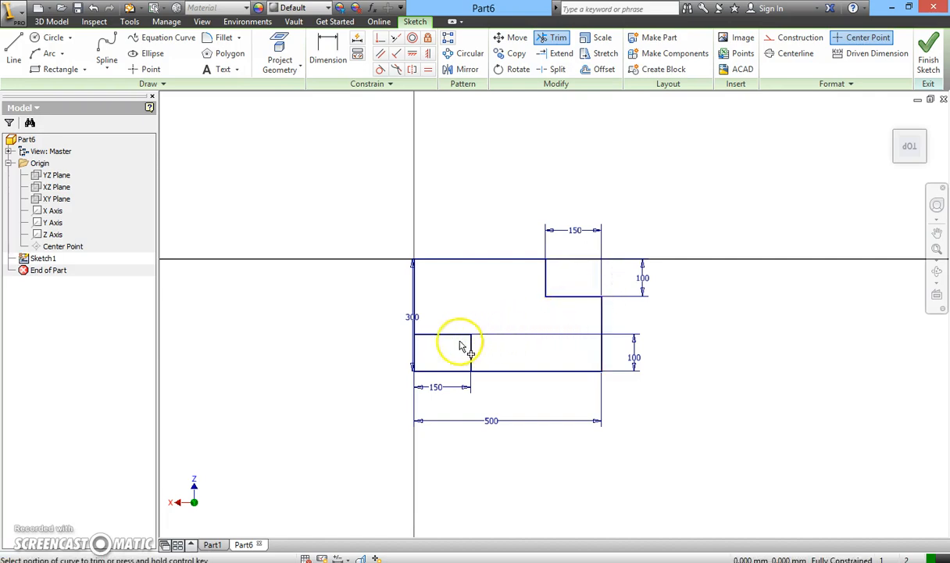
left_click(416, 351)
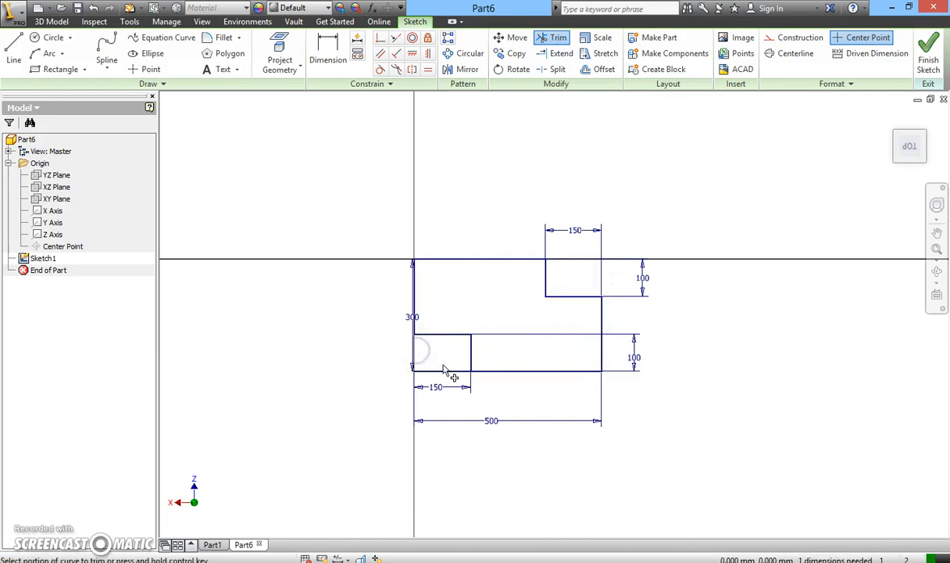
left_click(446, 371)
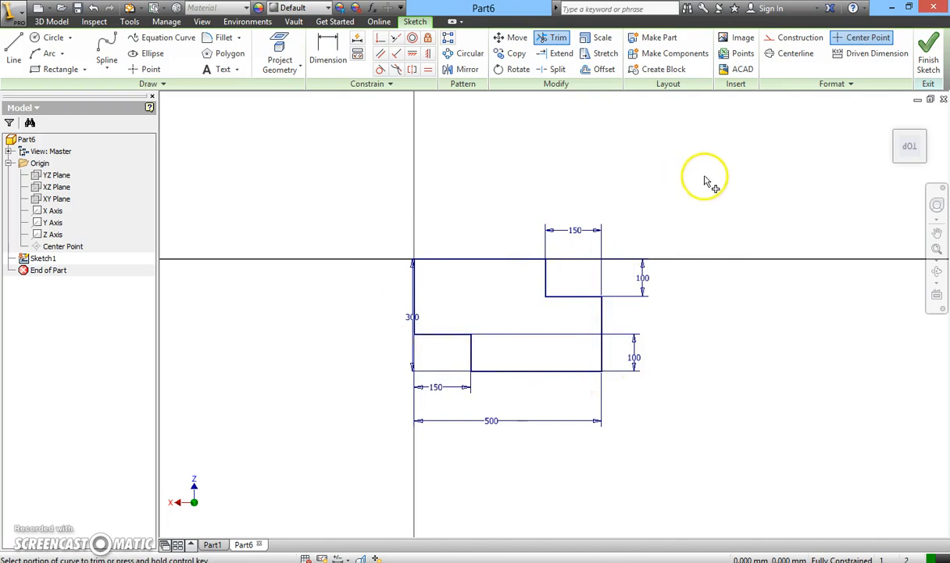
left_click(927, 59)
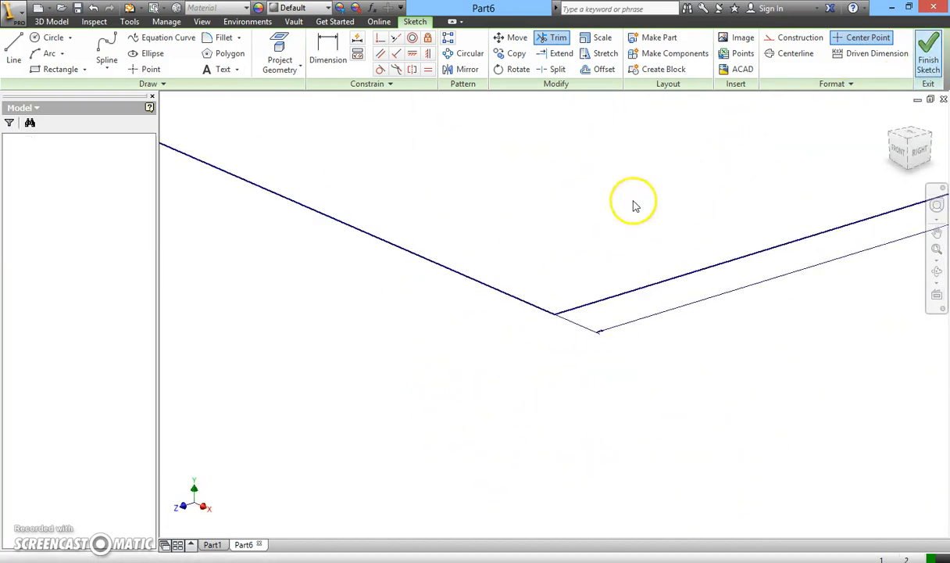
Extrude the notched profile upward by a distance of 40 mm as a new solid, and orbit around it.
scroll(602, 212, "up", 6)
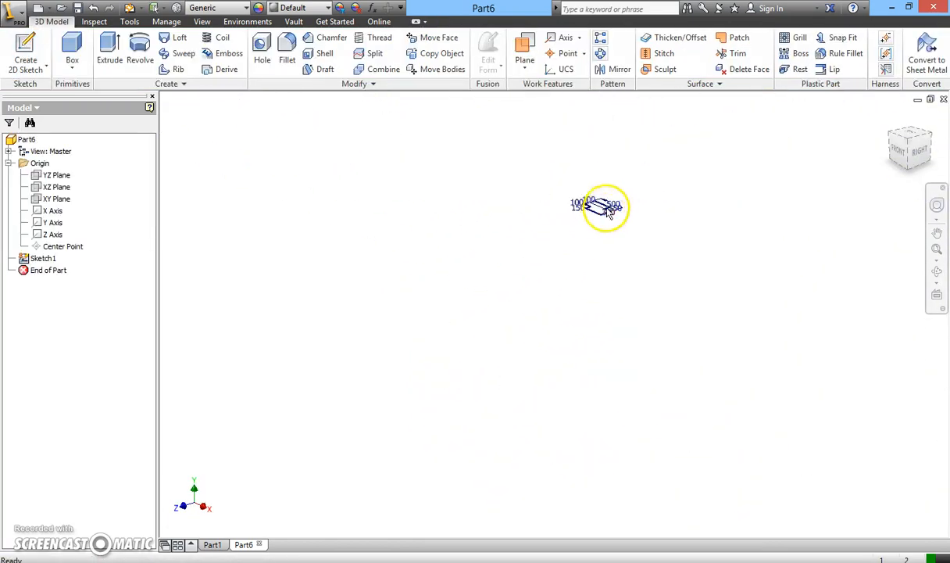
scroll(603, 208, "down", 5)
scroll(500, 298, "down", 2)
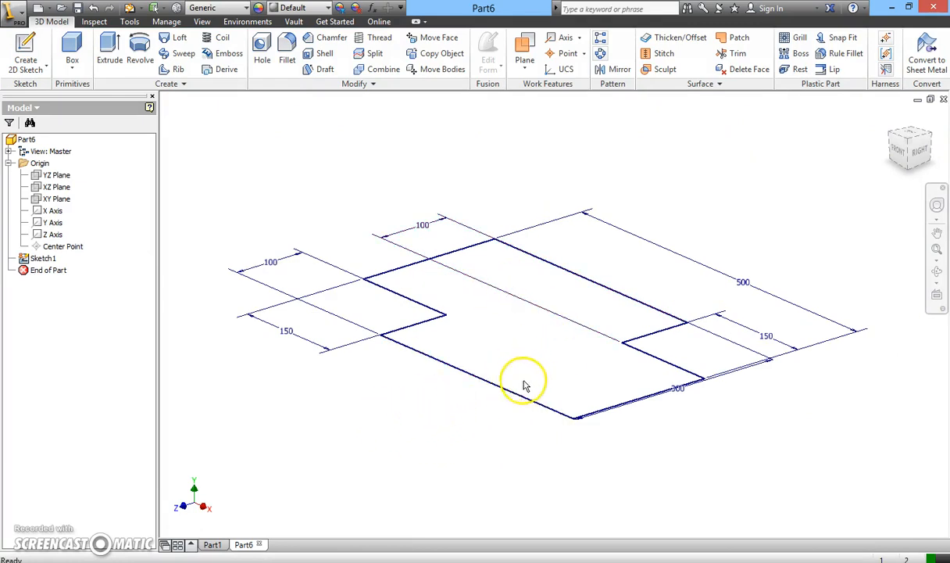
left_click(115, 63)
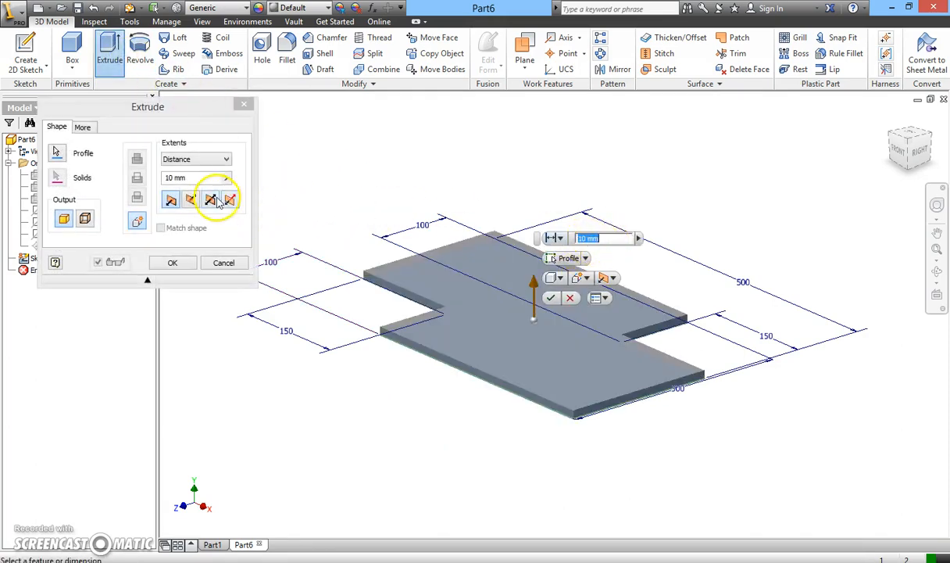
left_click(140, 177)
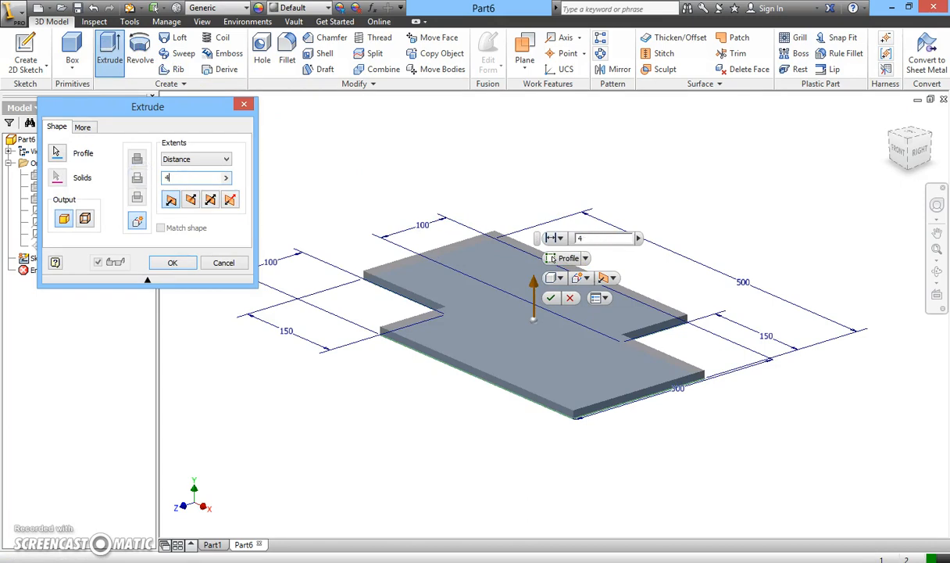
left_click(173, 263)
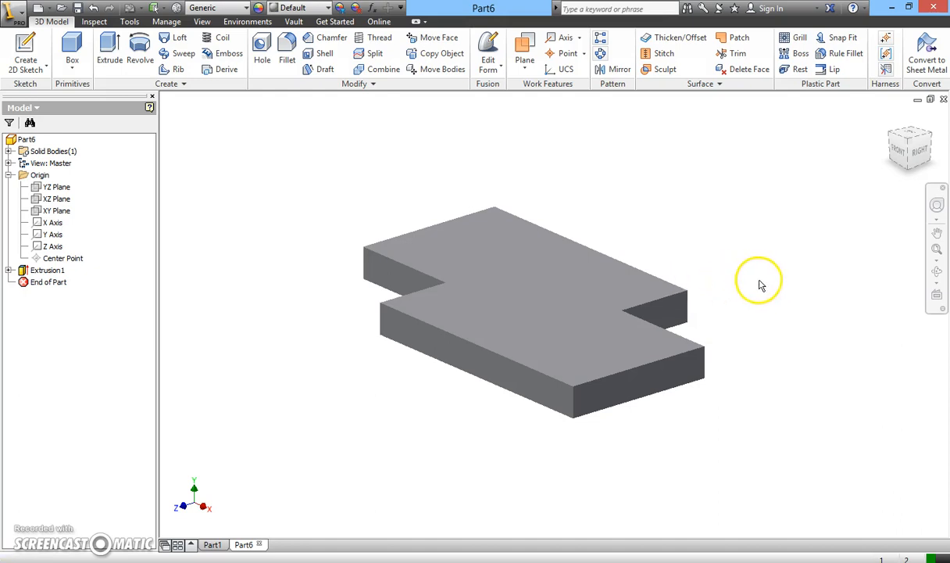
left_click(936, 273)
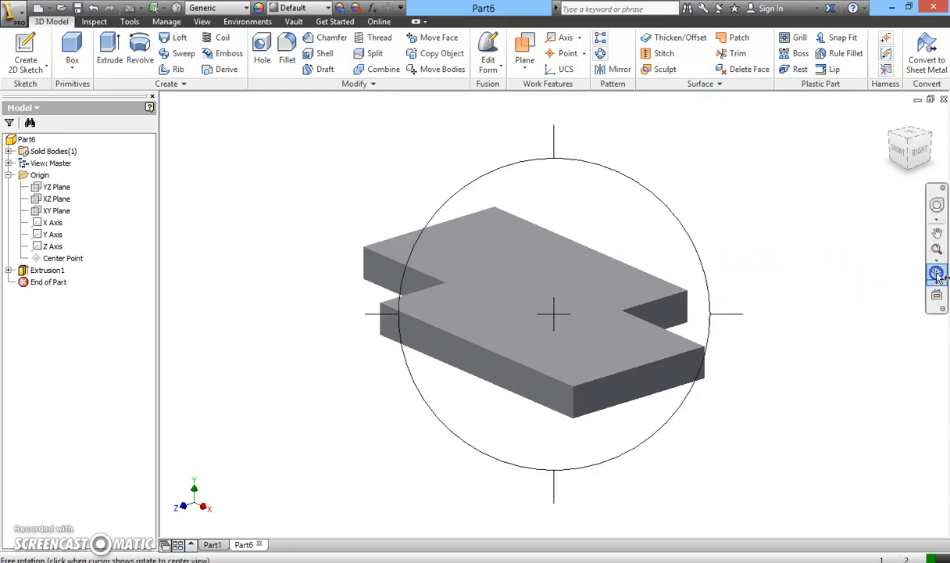
left_click_drag(608, 314, 651, 338)
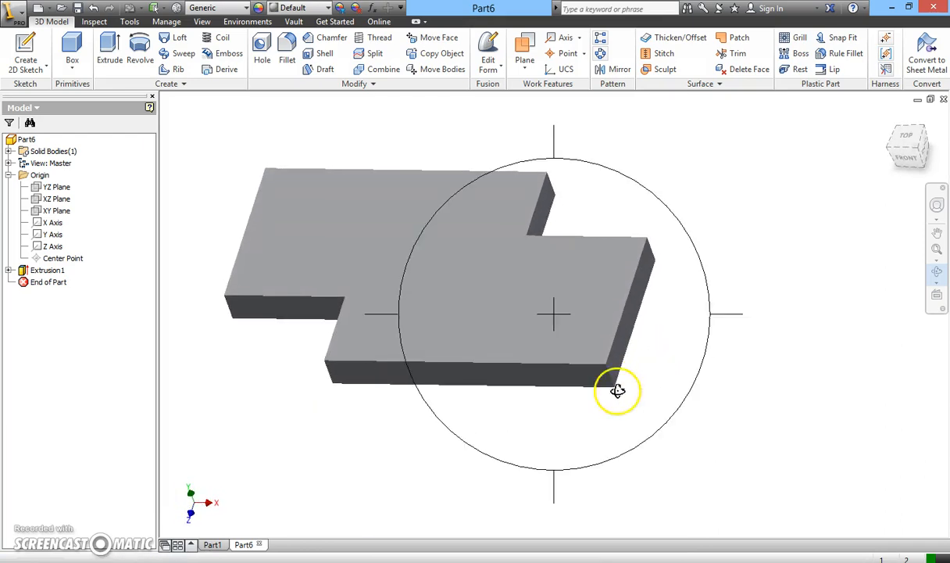